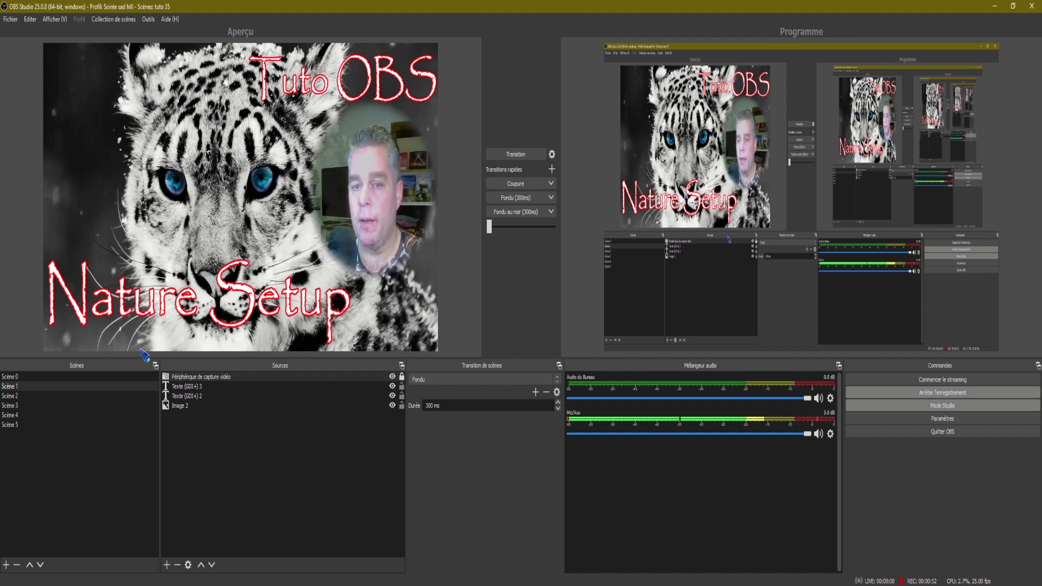
# Step: Add a new visible window capture source to Scène 2 showing the Mes Pages Microsoft Edge window
pyautogui.click(15, 397)
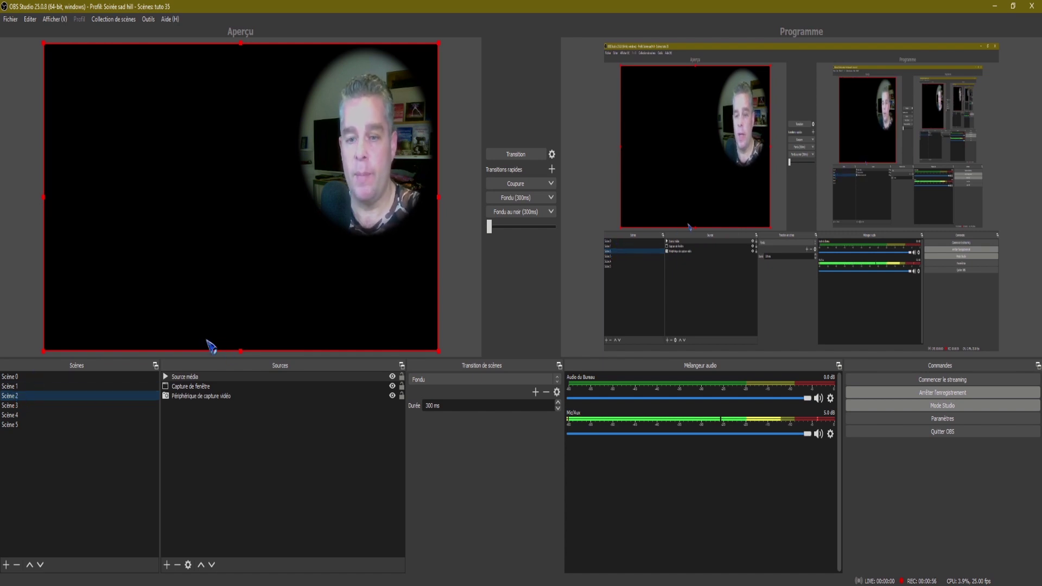
pyautogui.click(169, 565)
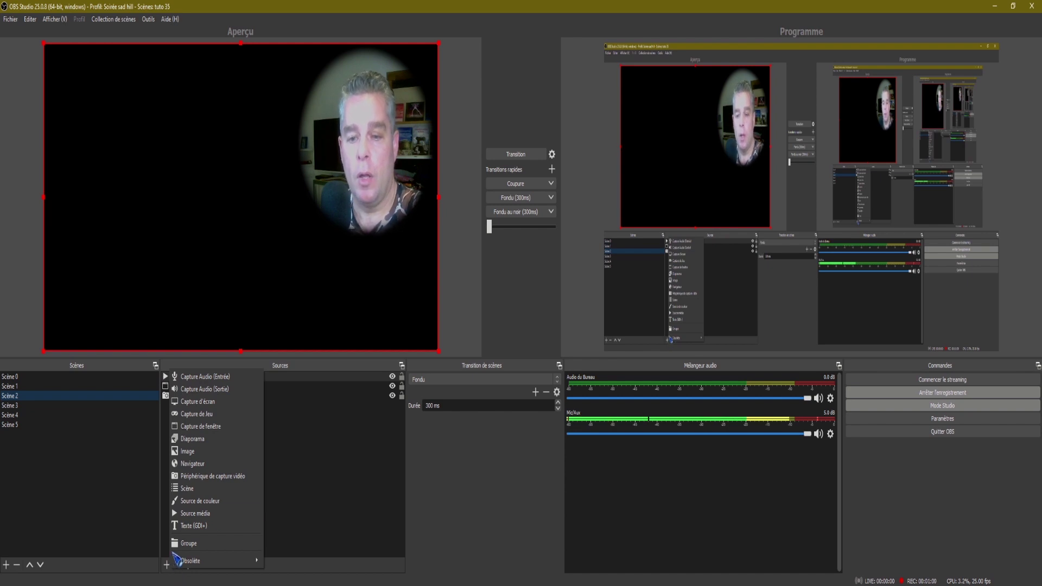
pyautogui.click(216, 428)
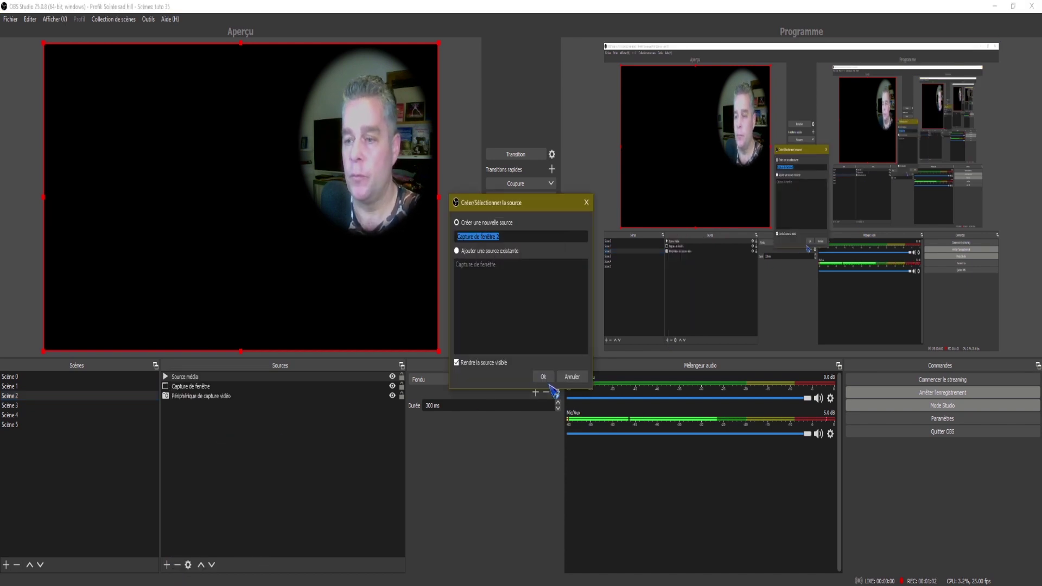
pyautogui.click(542, 375)
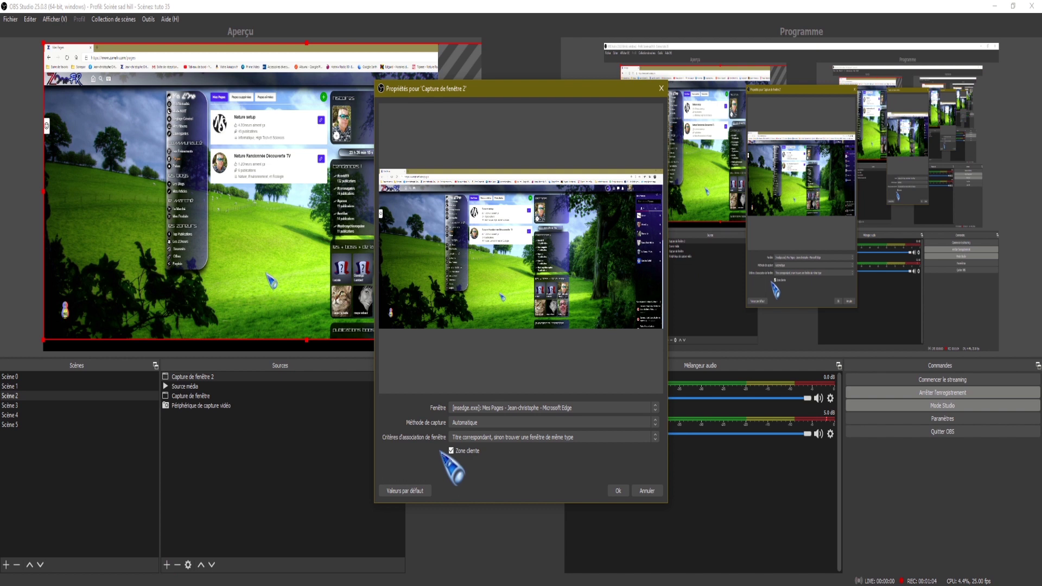
pyautogui.click(614, 407)
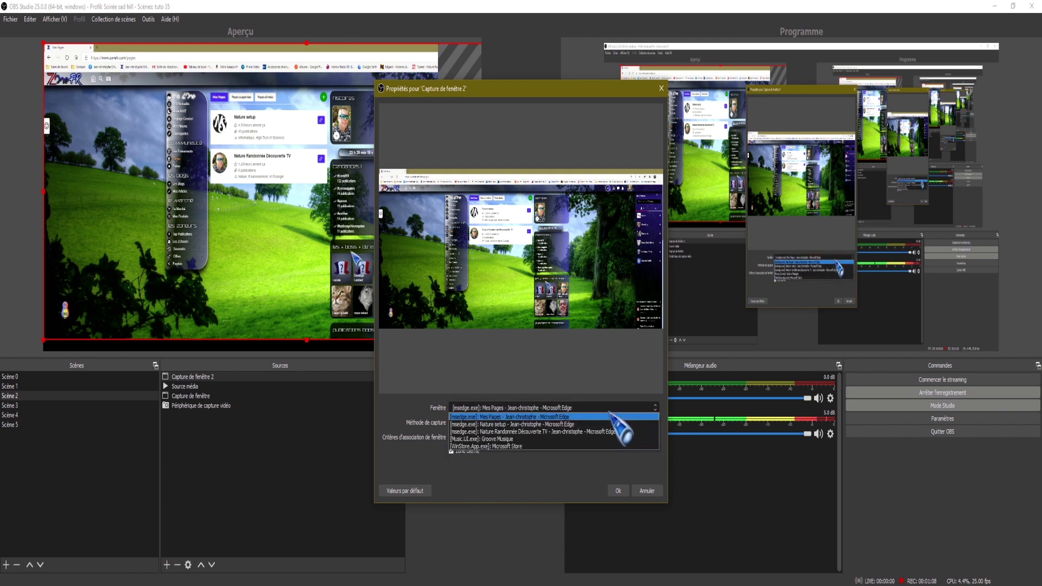
pyautogui.click(609, 416)
pyautogui.click(618, 491)
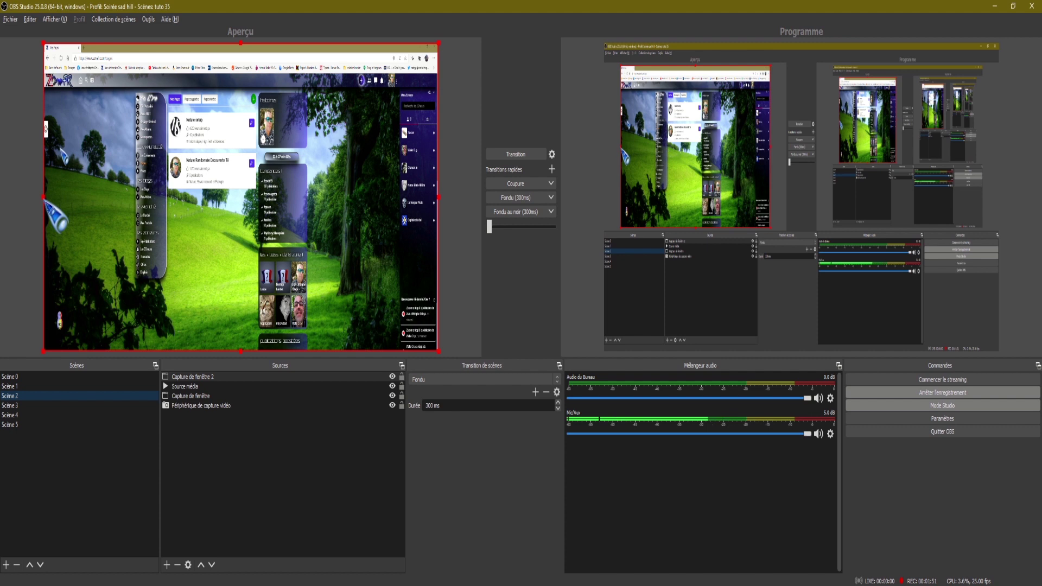
# Step: Crop the Mes Pages capture in Scène 2 down to the Nature setup page card
pyautogui.moveTo(46, 198); pyautogui.dragTo(215, 209)
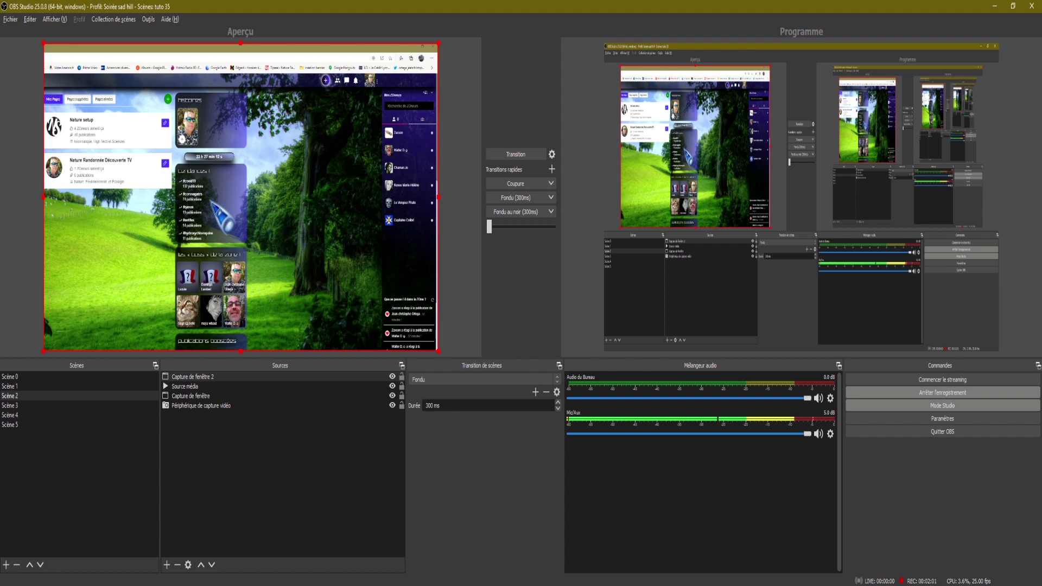
pyautogui.moveTo(45, 45); pyautogui.dragTo(170, 174)
pyautogui.moveTo(347, 288); pyautogui.dragTo(221, 202)
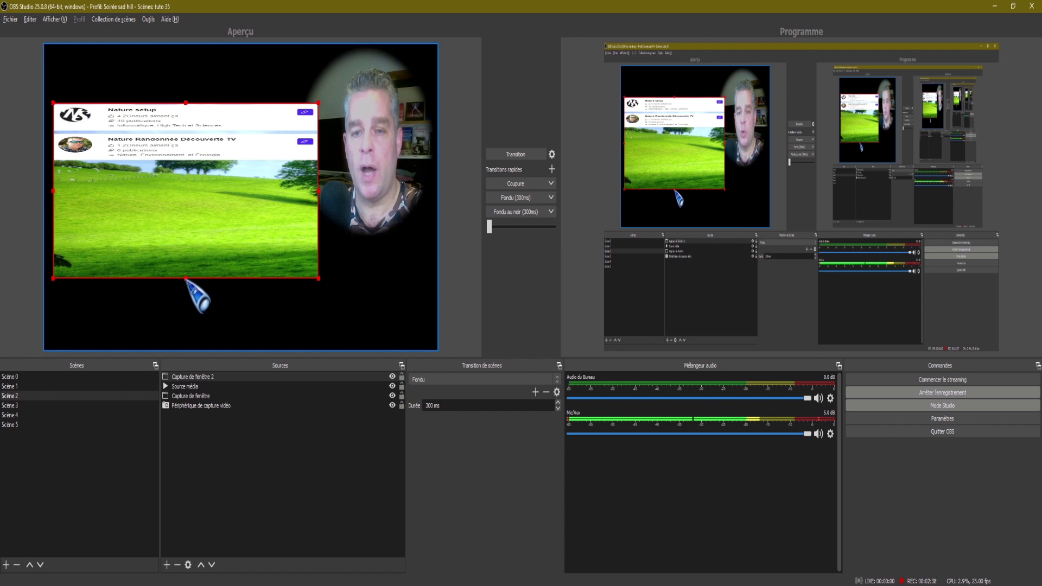
pyautogui.moveTo(186, 278); pyautogui.dragTo(194, 91)
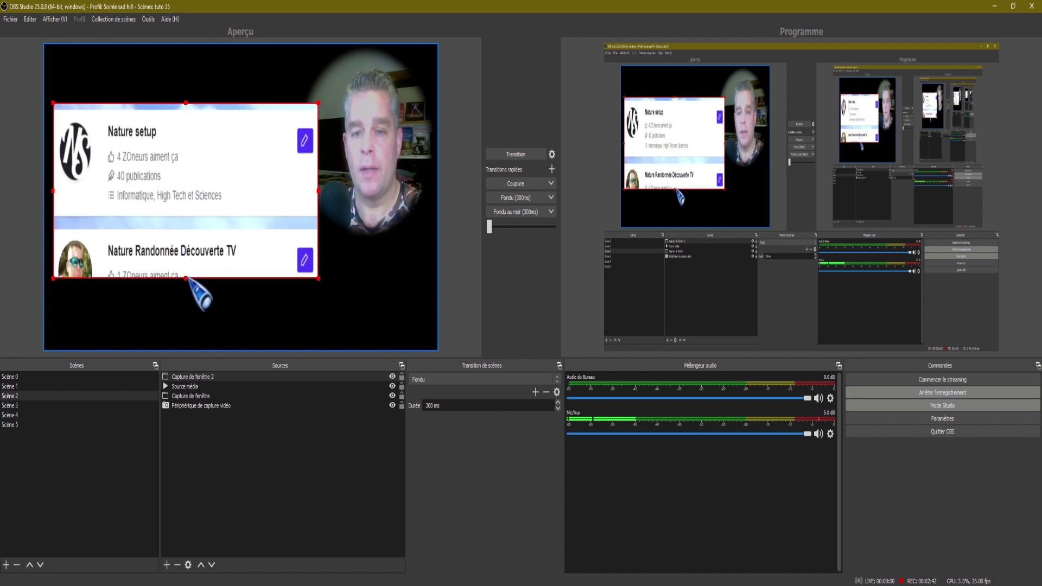
pyautogui.moveTo(186, 278); pyautogui.dragTo(193, 262)
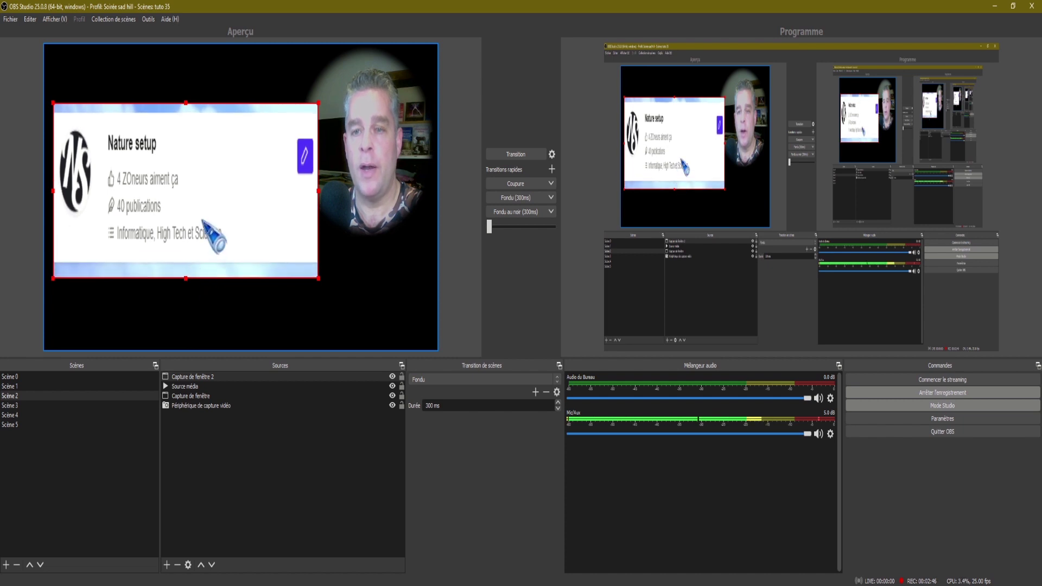
# Step: Shrink the cropped Nature setup card and place it in the upper-left area of the scene, beside the webcam image
pyautogui.moveTo(320, 190); pyautogui.dragTo(284, 190)
pyautogui.moveTo(215, 203); pyautogui.dragTo(217, 165)
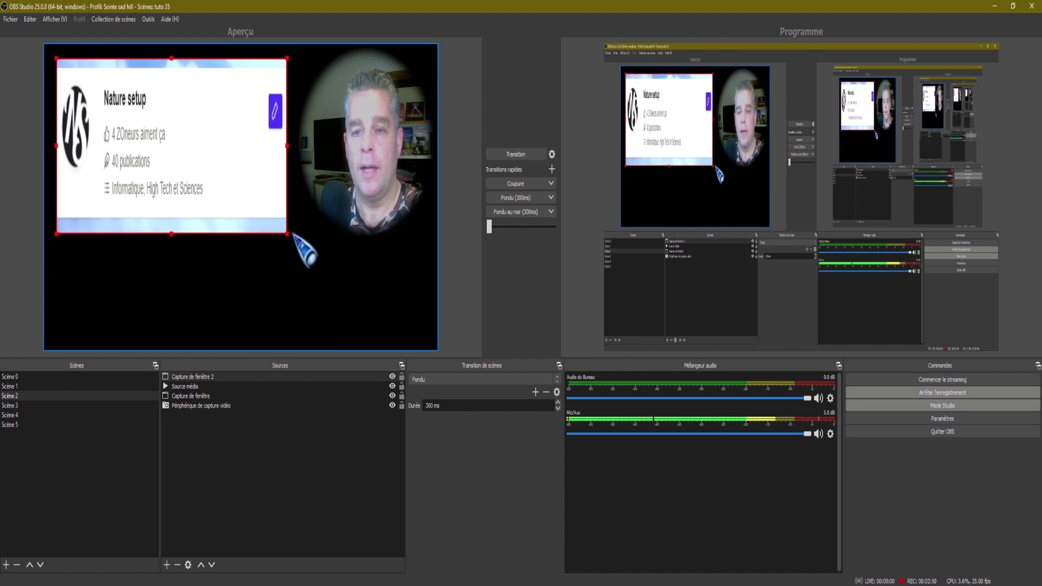
pyautogui.moveTo(288, 237); pyautogui.dragTo(225, 176)
pyautogui.moveTo(172, 125); pyautogui.dragTo(182, 139)
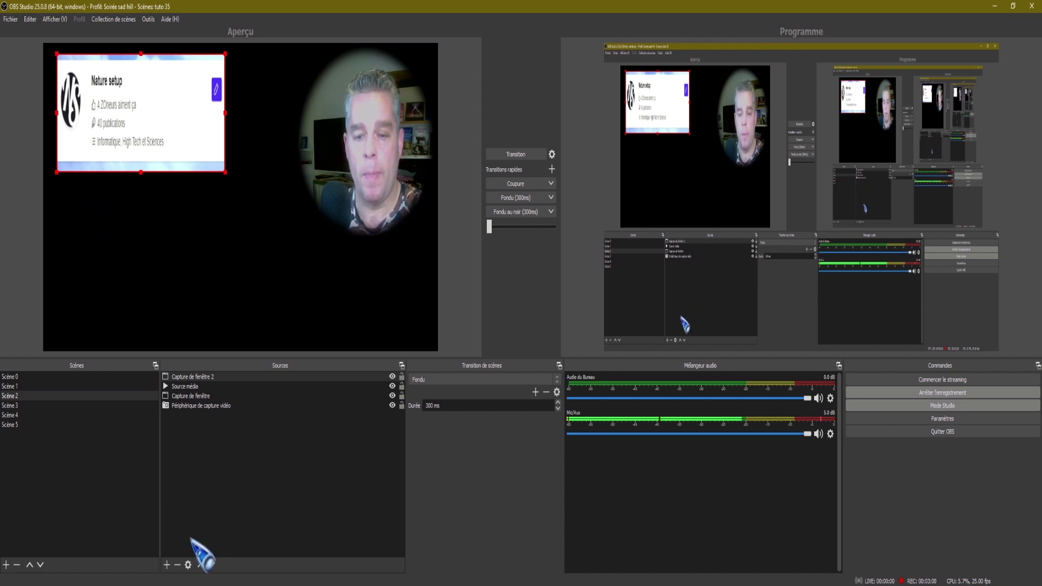
# Step: Add another window capture source to Scène 2 showing the Nature setup Microsoft Edge window
pyautogui.click(167, 565)
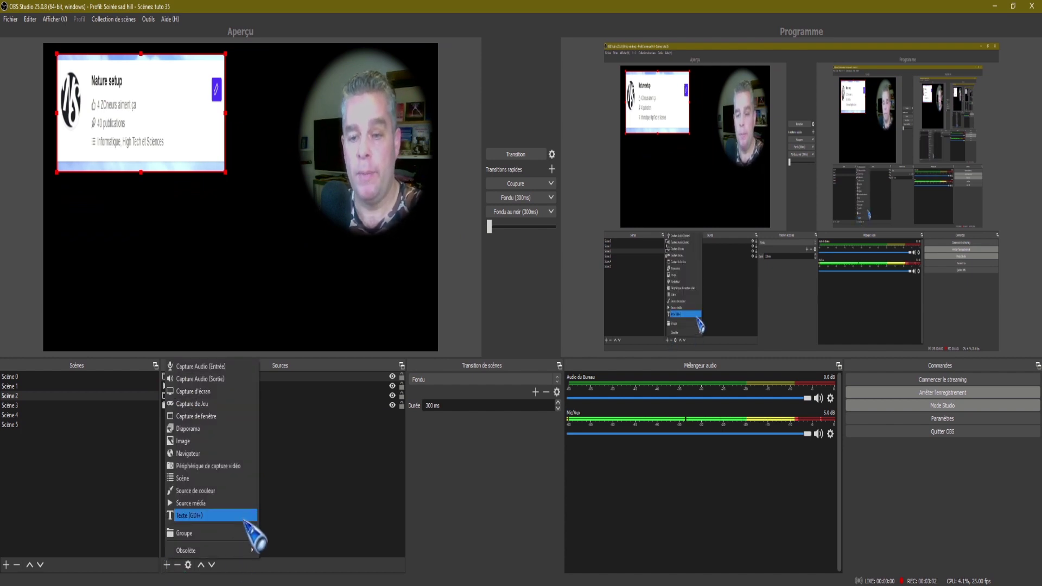
pyautogui.click(242, 416)
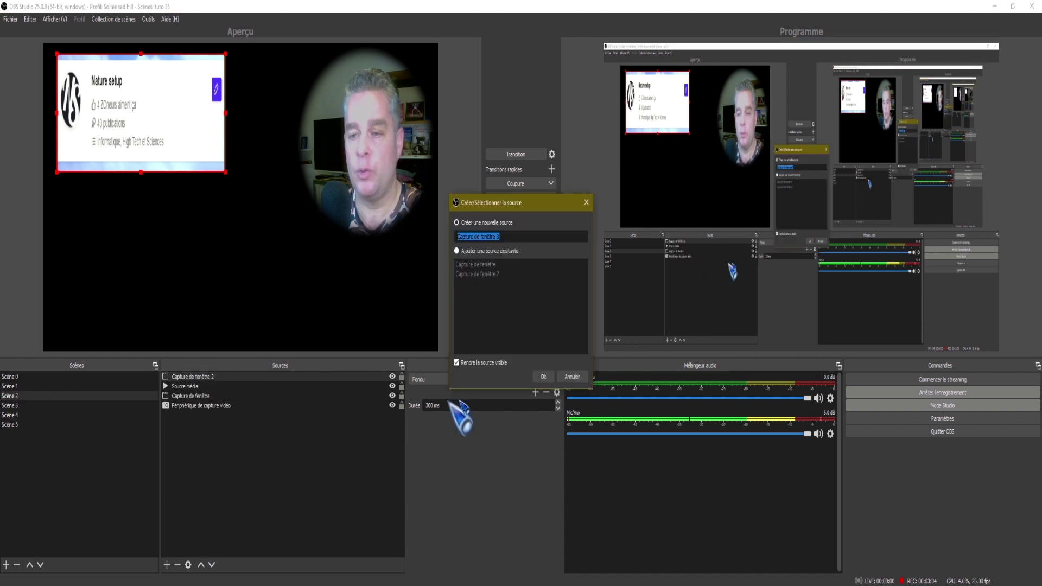
pyautogui.click(544, 376)
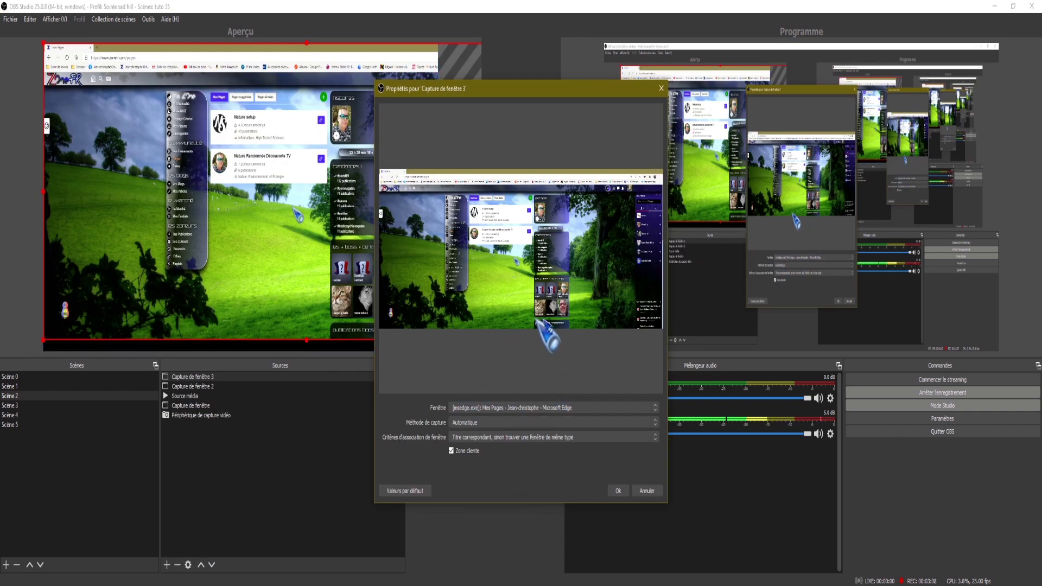
pyautogui.click(592, 406)
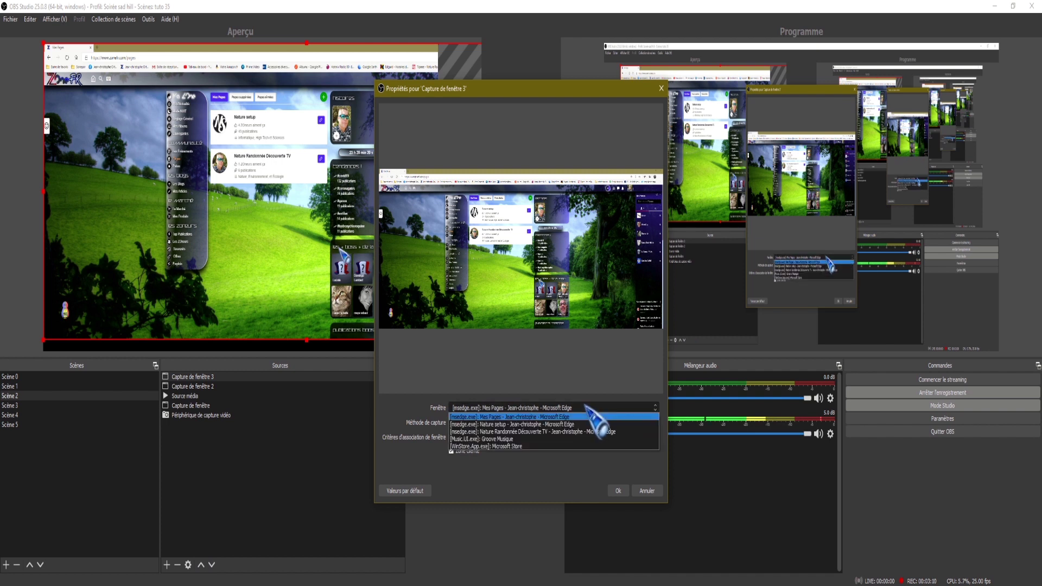
pyautogui.click(542, 424)
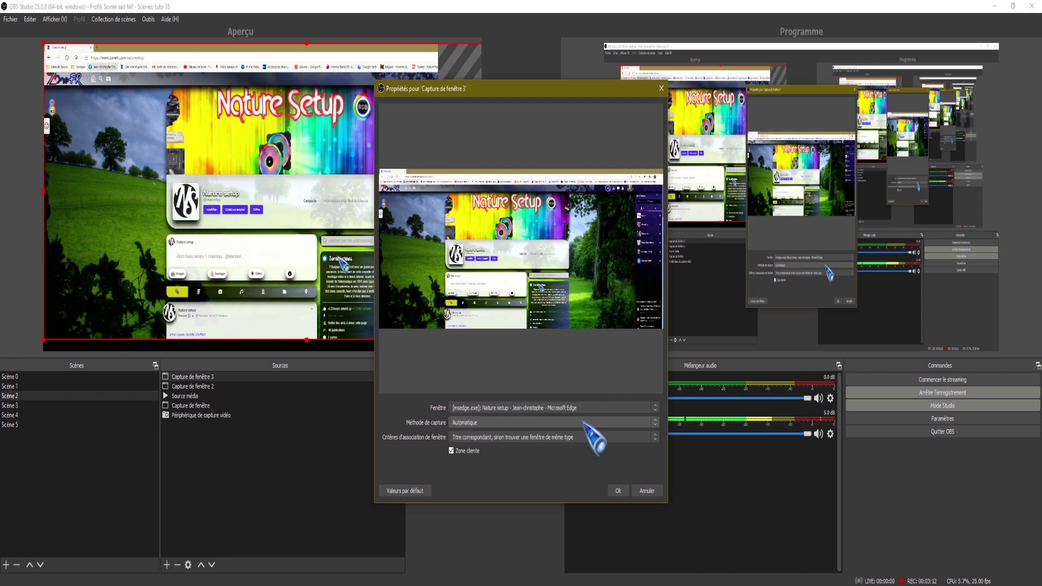
pyautogui.click(617, 489)
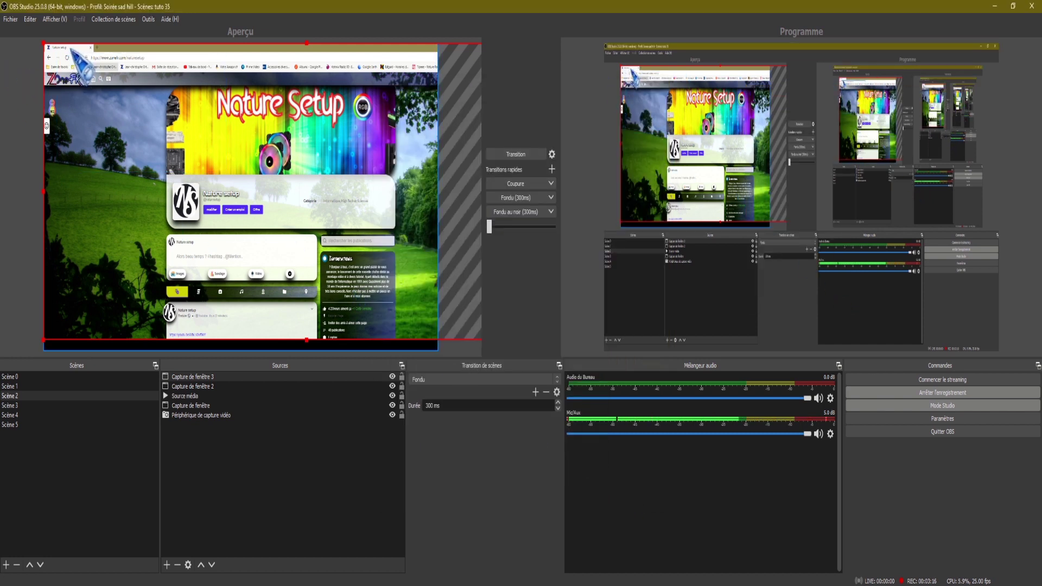
# Step: Crop the new capture to the Nature Setup page banner and place it, scaled down, directly below the page card
pyautogui.moveTo(42, 42); pyautogui.dragTo(256, 205)
pyautogui.moveTo(364, 278); pyautogui.dragTo(191, 245)
pyautogui.moveTo(117, 238); pyautogui.dragTo(88, 243)
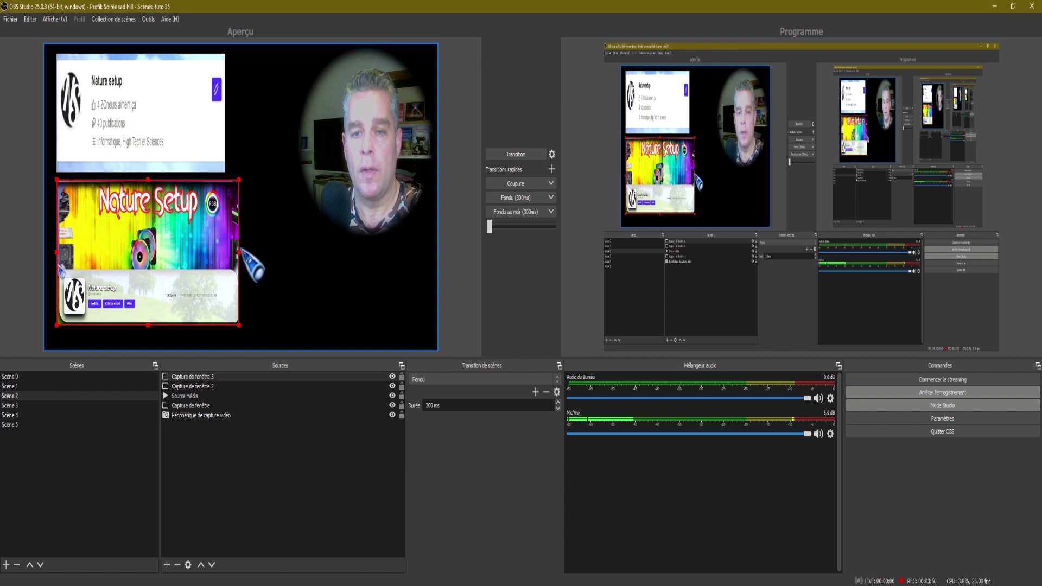
pyautogui.click(284, 256)
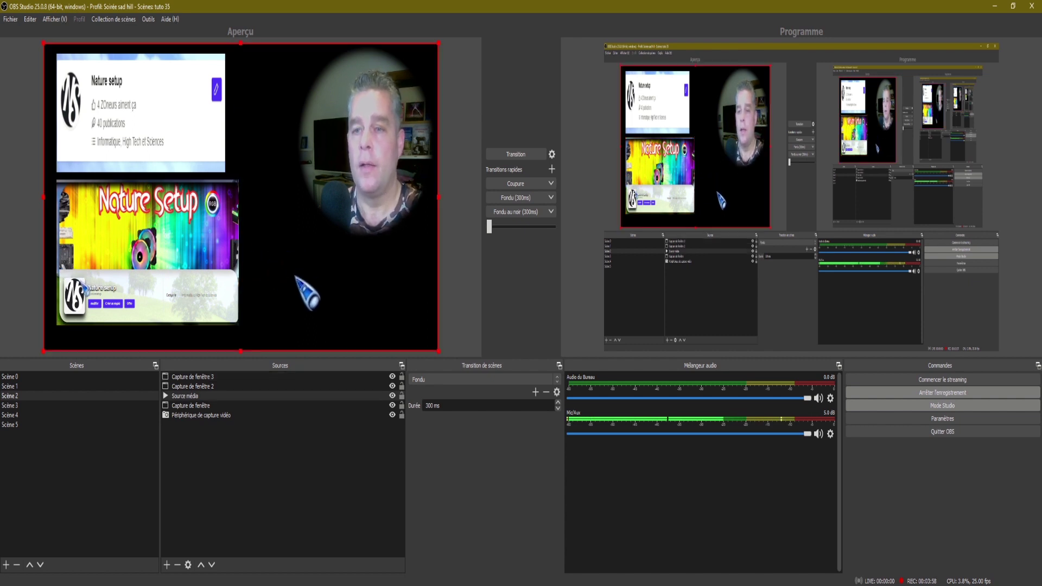
# Step: Add a new window capture source to Scène 3 showing the Mes Pages Microsoft Edge window
pyautogui.click(13, 407)
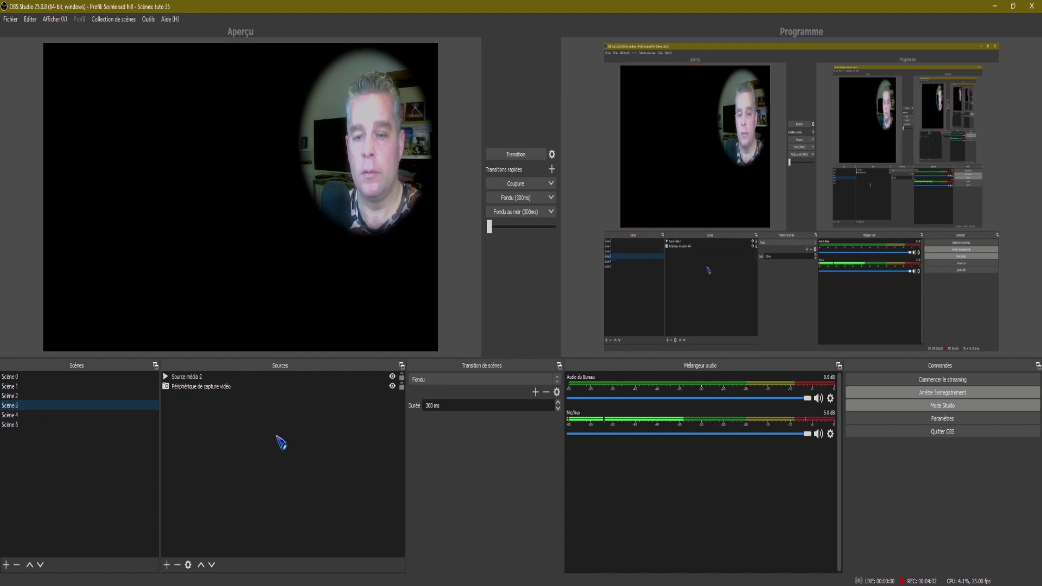
pyautogui.click(167, 565)
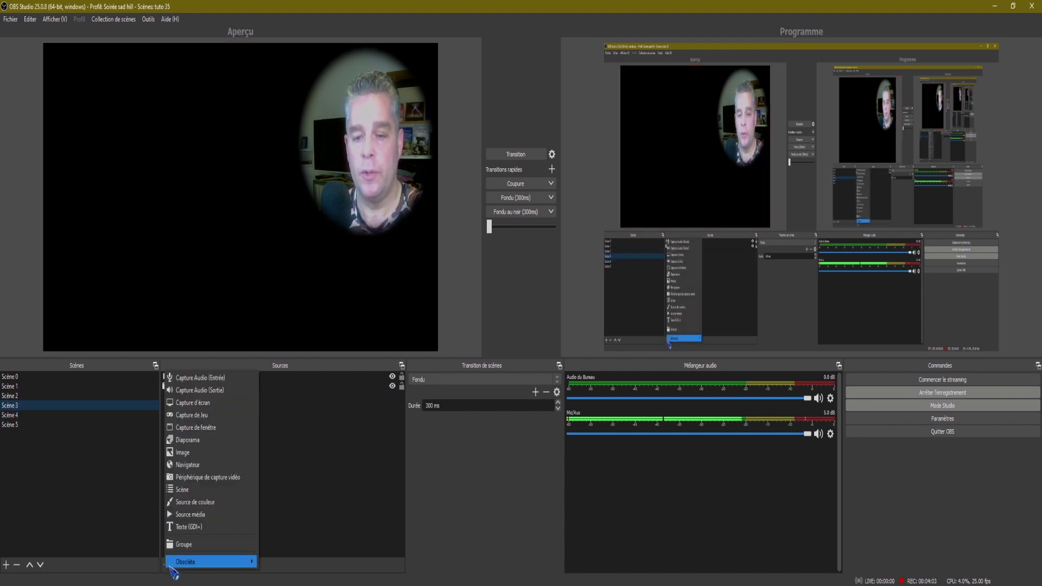
pyautogui.click(231, 432)
pyautogui.click(543, 376)
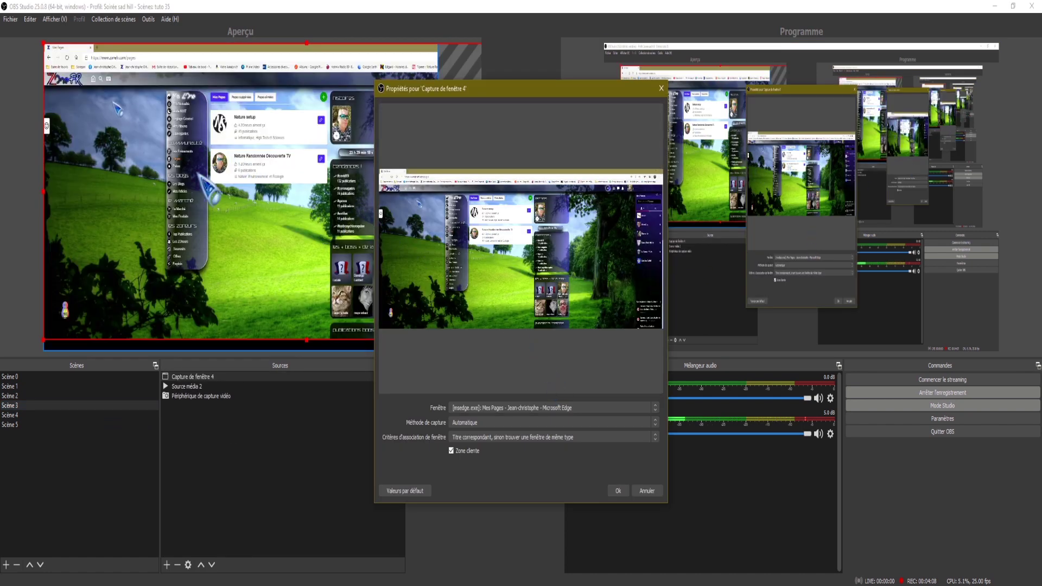
pyautogui.click(618, 491)
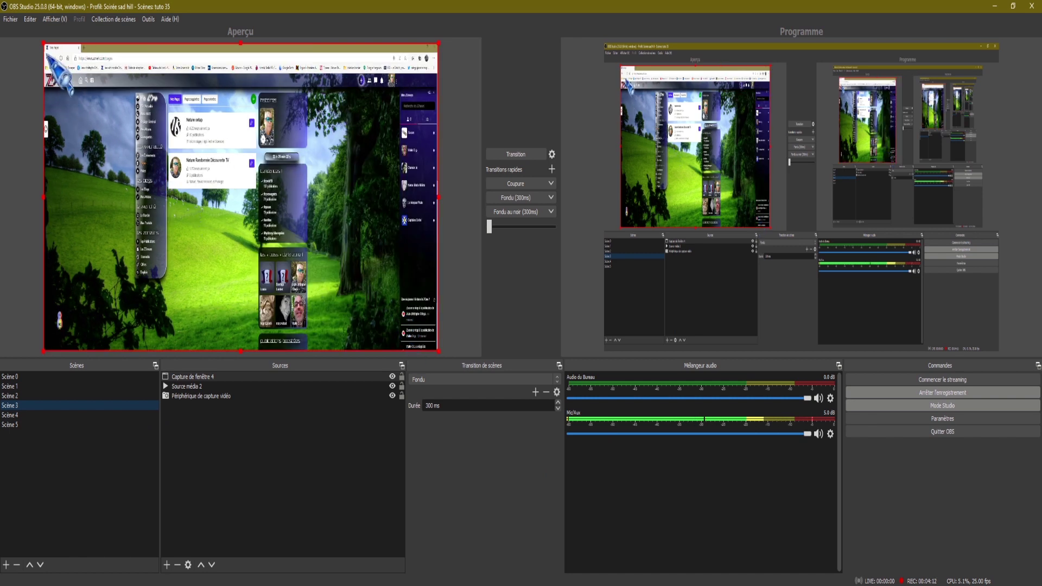
# Step: Crop the Scène 3 capture to the Nature Randonnée Découverte TV card and place it, scaled down, in the scene's upper-left area
pyautogui.moveTo(46, 47); pyautogui.dragTo(214, 187)
pyautogui.moveTo(377, 285); pyautogui.dragTo(224, 192)
pyautogui.moveTo(286, 260); pyautogui.dragTo(362, 327)
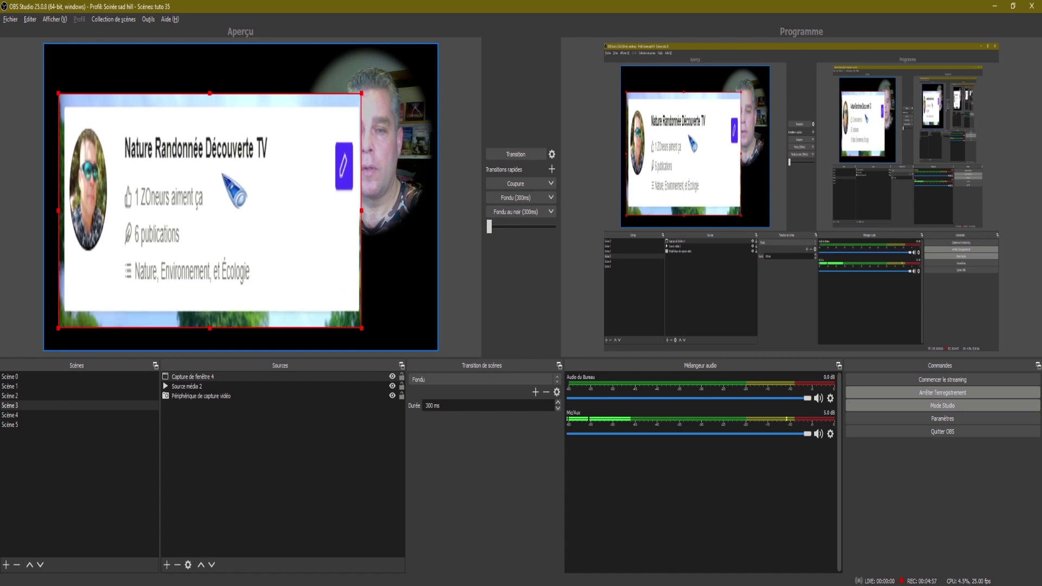
pyautogui.moveTo(362, 329); pyautogui.dragTo(189, 183)
pyautogui.moveTo(123, 137); pyautogui.dragTo(146, 132)
pyautogui.click(231, 238)
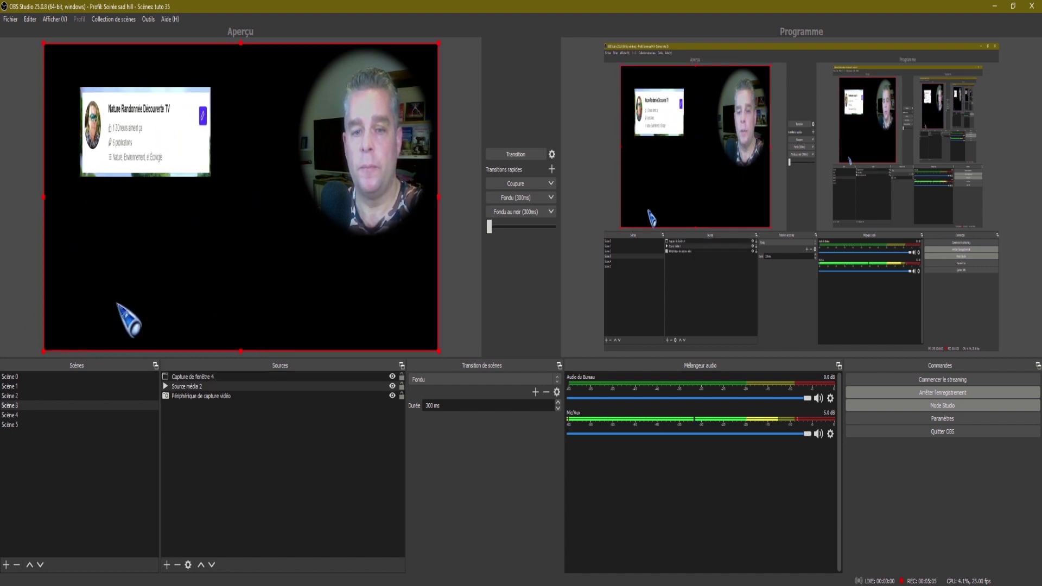
# Step: Add another window capture source to Scène 3 showing the Nature Randonnée Découverte TV Microsoft Edge window
pyautogui.click(167, 564)
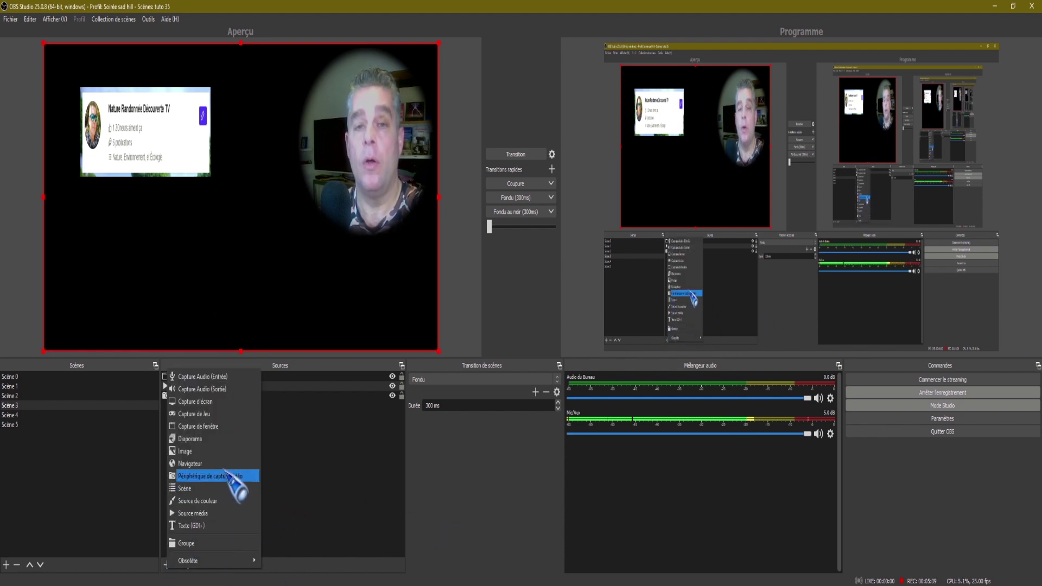
pyautogui.click(217, 427)
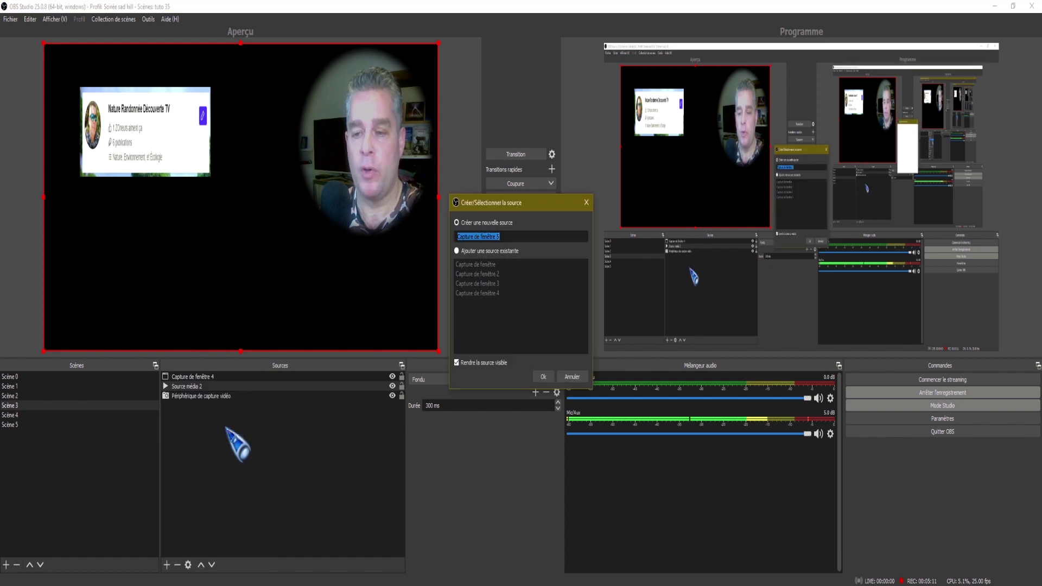
pyautogui.click(544, 376)
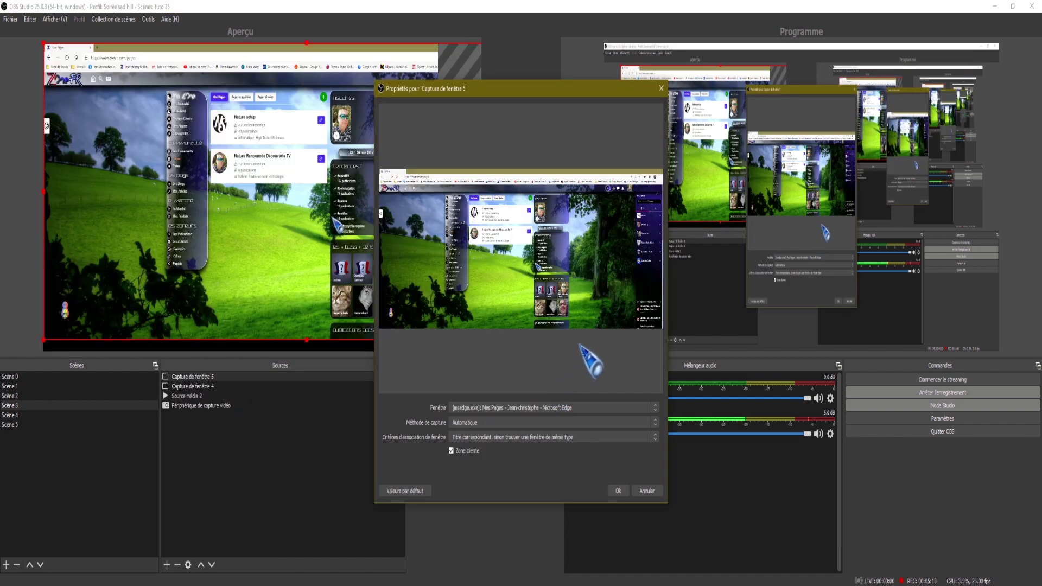
pyautogui.click(558, 408)
pyautogui.click(549, 431)
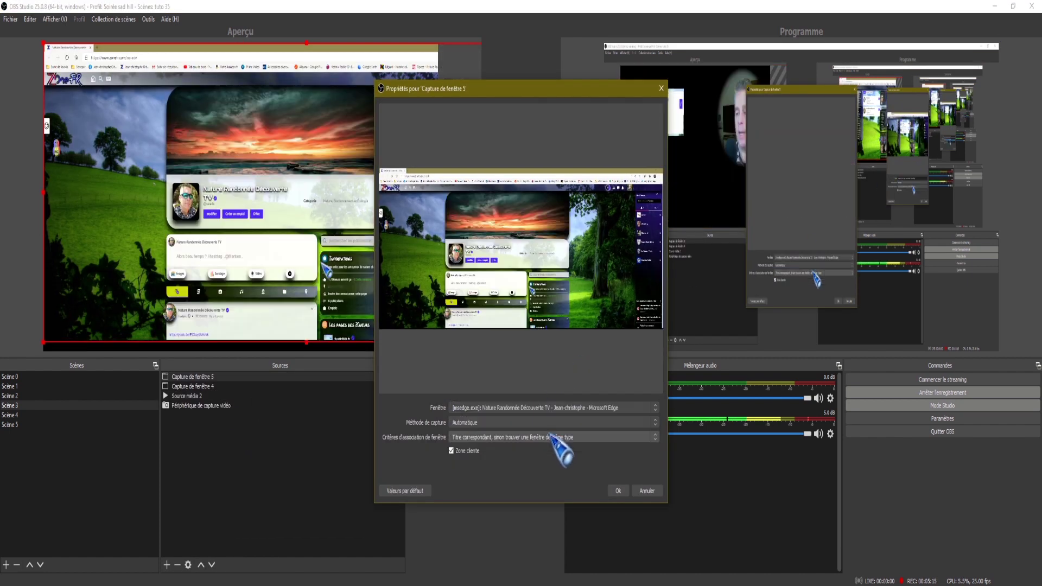
pyautogui.click(617, 491)
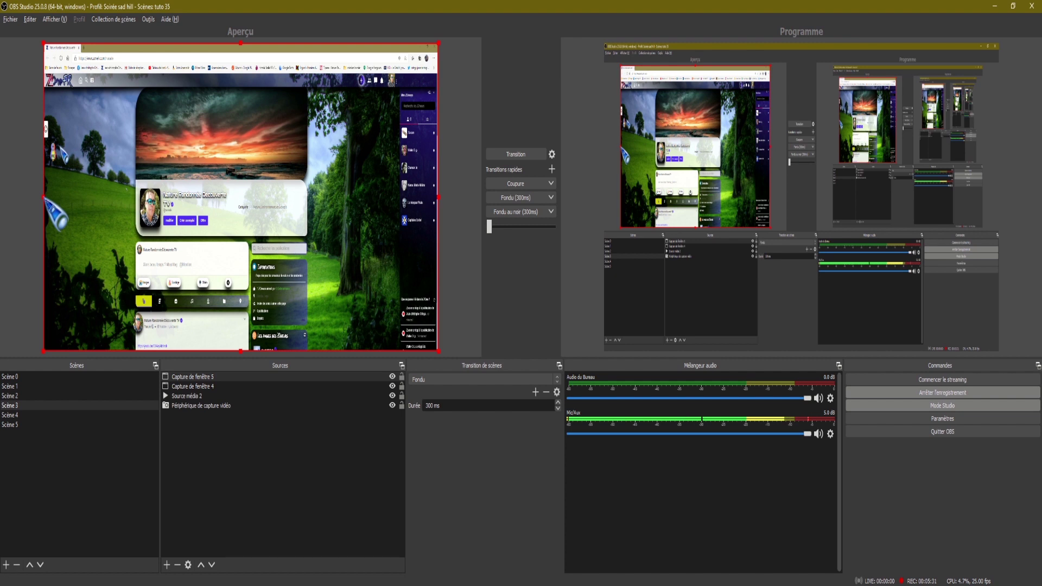
# Step: Crop the new capture to the Nature Randonnée Découverte TV page banner and shrink it to roughly half the scene's width
pyautogui.moveTo(44, 197); pyautogui.dragTo(164, 201)
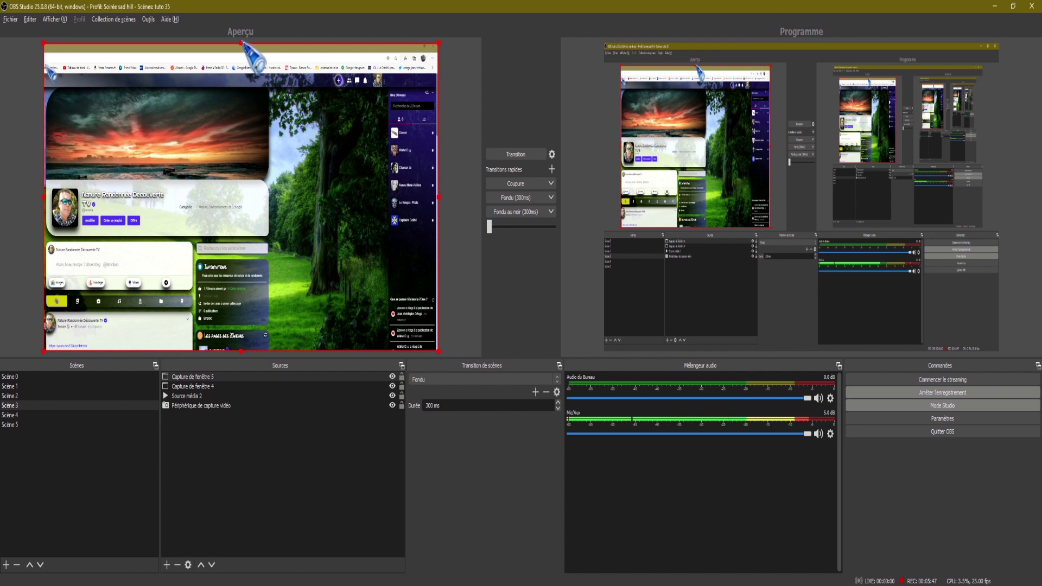
pyautogui.moveTo(240, 43); pyautogui.dragTo(239, 80)
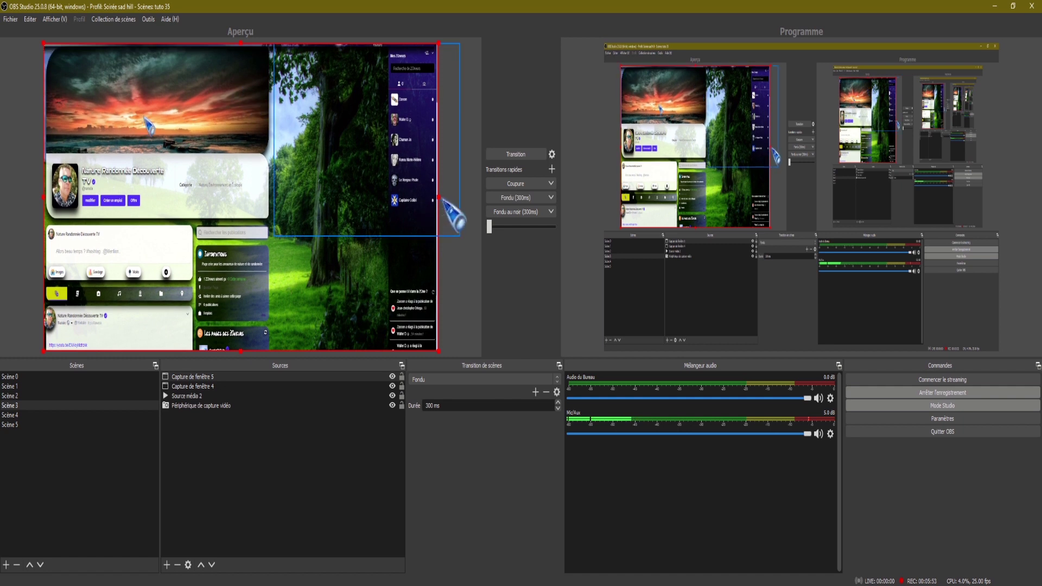
pyautogui.moveTo(439, 198); pyautogui.dragTo(265, 213)
pyautogui.moveTo(241, 353); pyautogui.dragTo(258, 255)
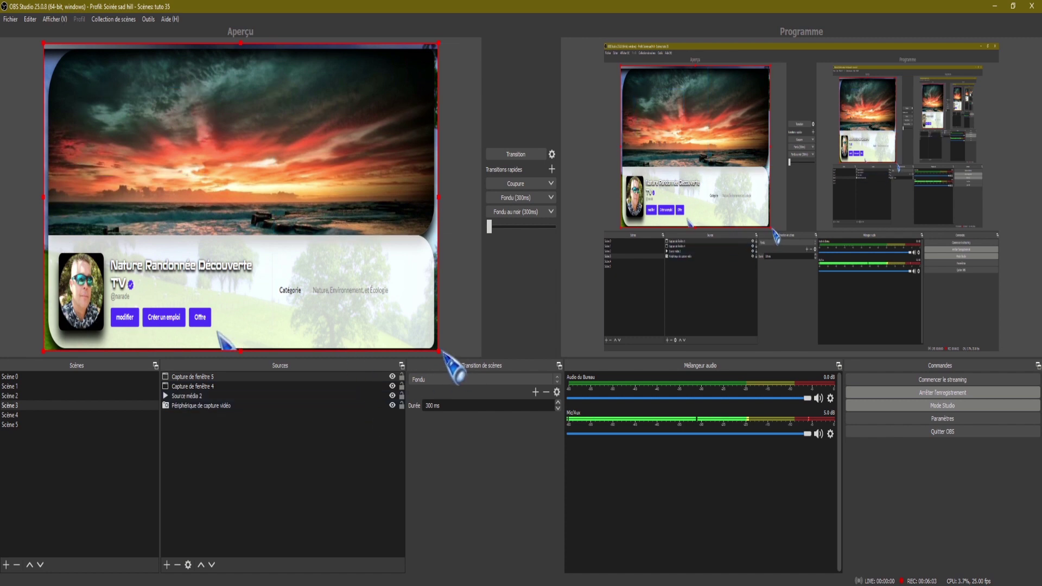
pyautogui.moveTo(439, 351); pyautogui.dragTo(256, 211)
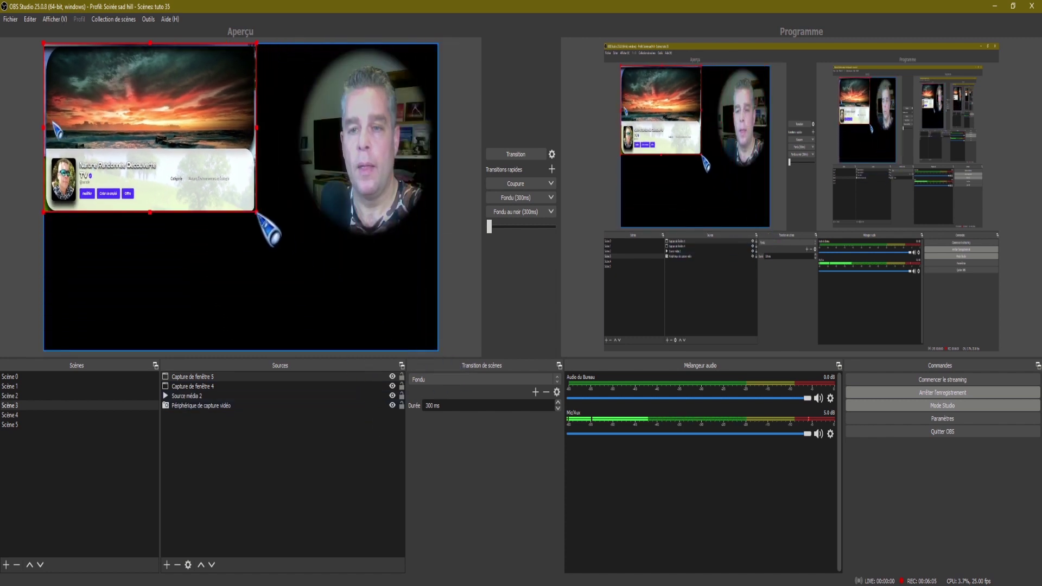
# Step: Move the Nature Randonnée Découverte TV banner capture below the page card and align the two captures along their left edges
pyautogui.moveTo(171, 153); pyautogui.dragTo(209, 275)
pyautogui.moveTo(147, 127); pyautogui.dragTo(134, 96)
pyautogui.moveTo(209, 219); pyautogui.dragTo(196, 214)
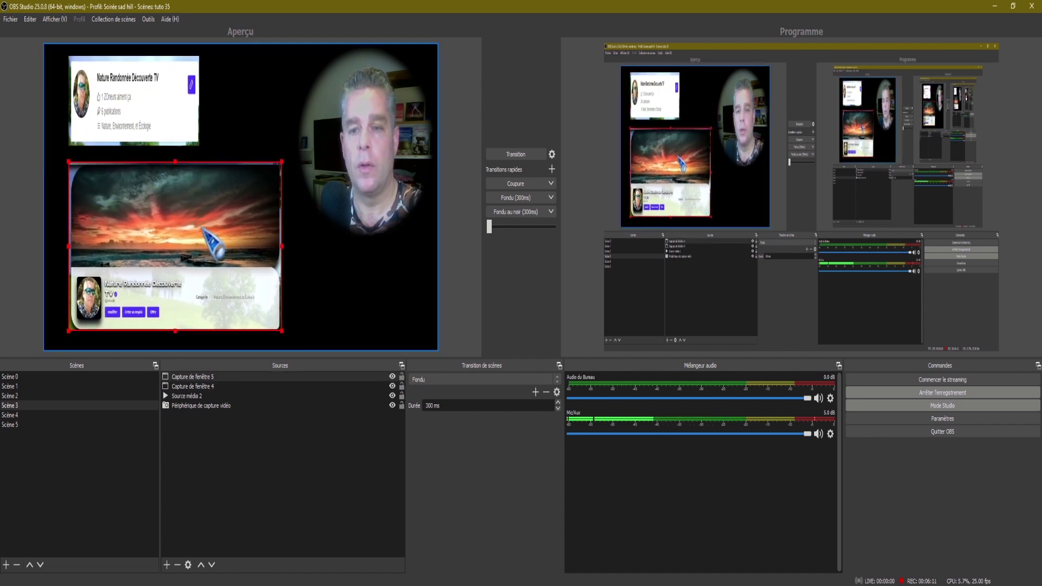
pyautogui.moveTo(244, 312); pyautogui.dragTo(242, 312)
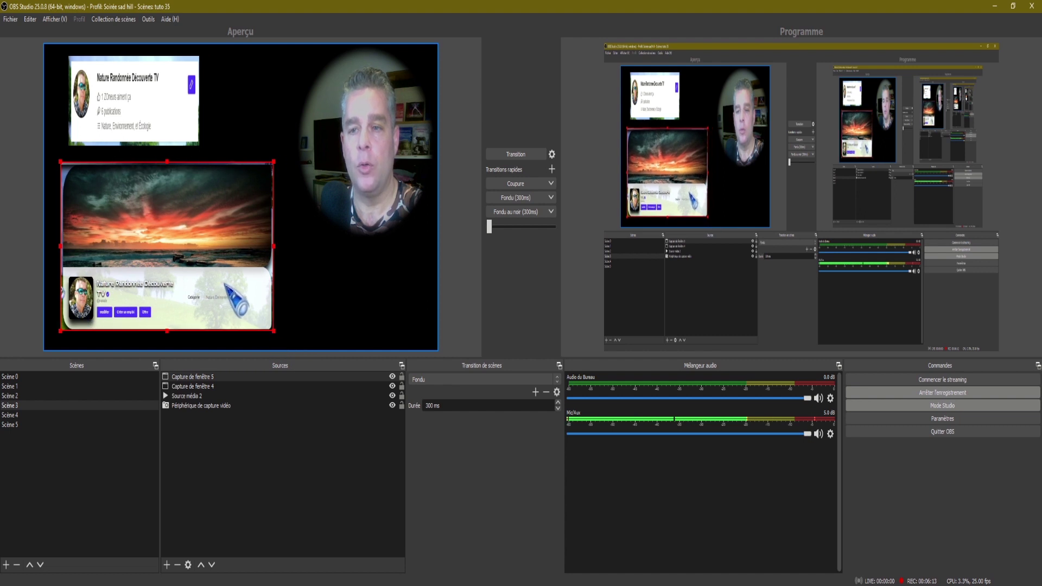
pyautogui.click(346, 287)
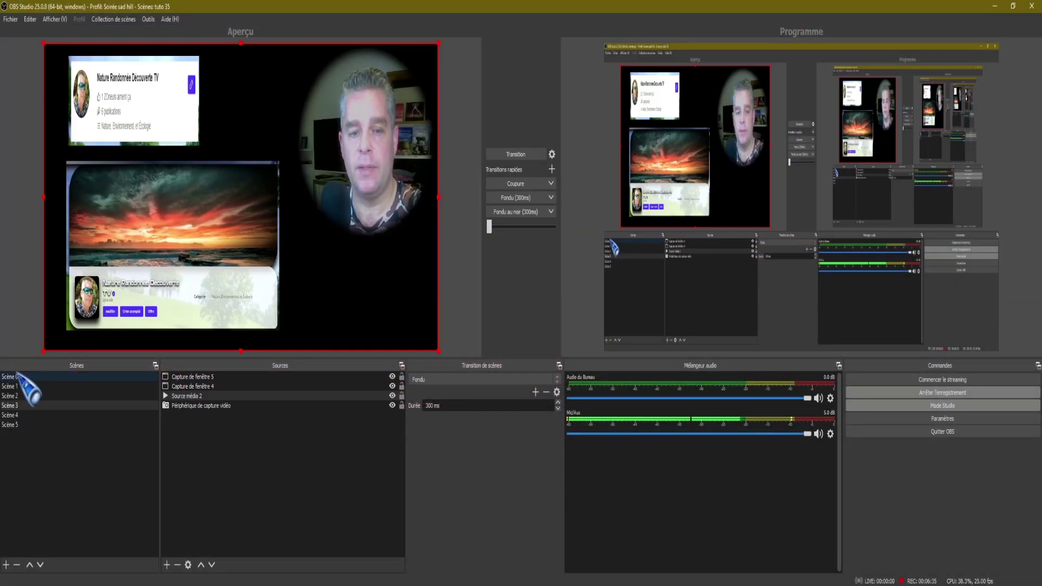
# Step: Preview Scène 0, Scène 1 and Scène 2 in turn, and turn off Studio Mode
pyautogui.click(17, 377)
pyautogui.click(16, 386)
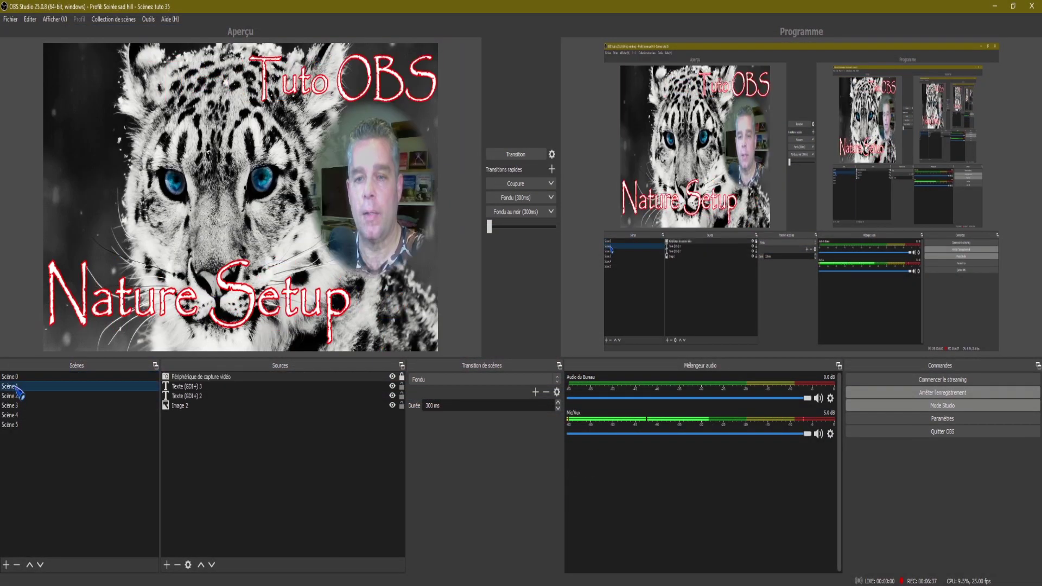
pyautogui.click(17, 397)
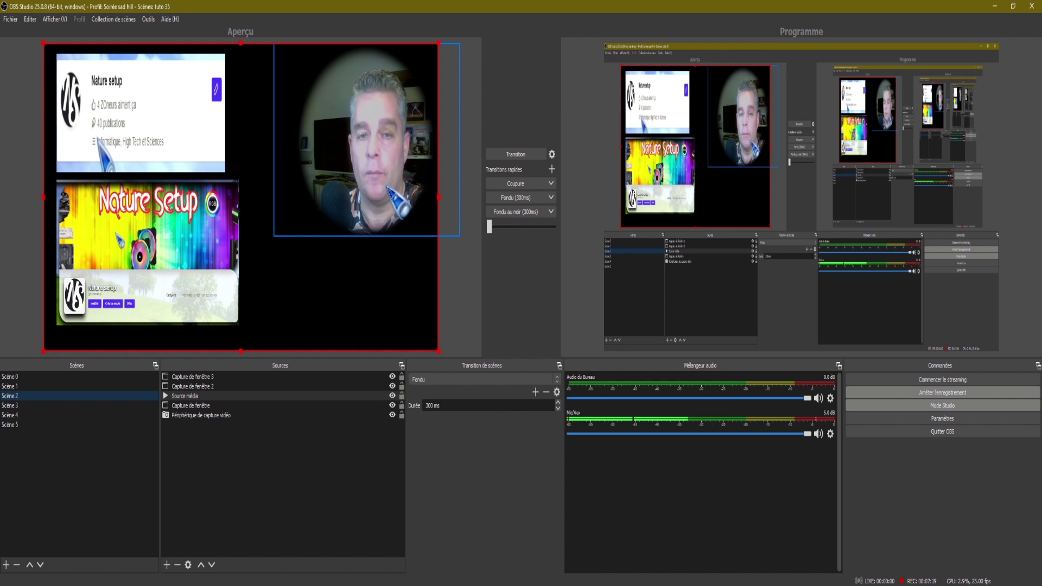
pyautogui.click(312, 523)
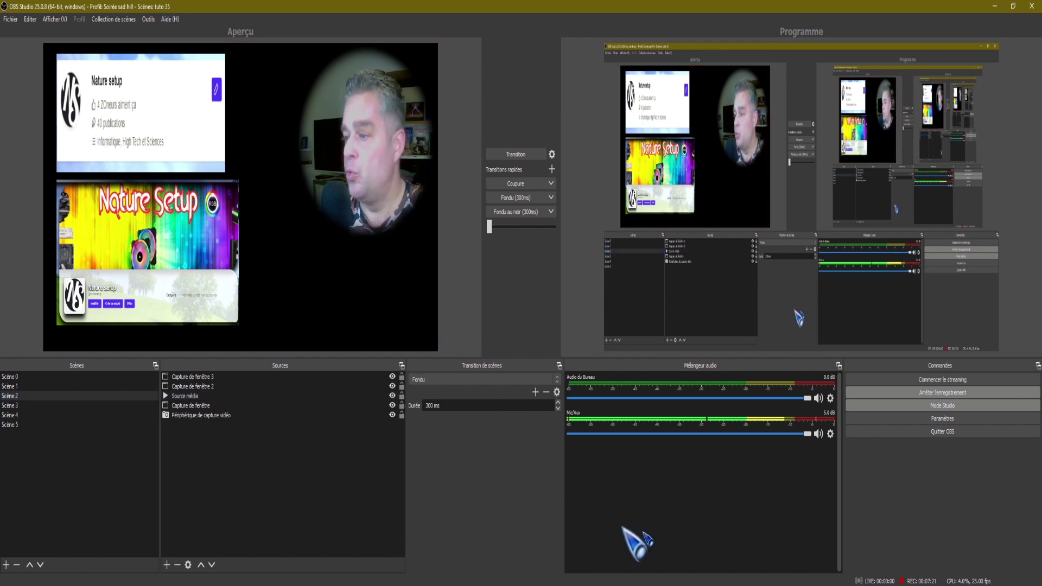
pyautogui.click(960, 406)
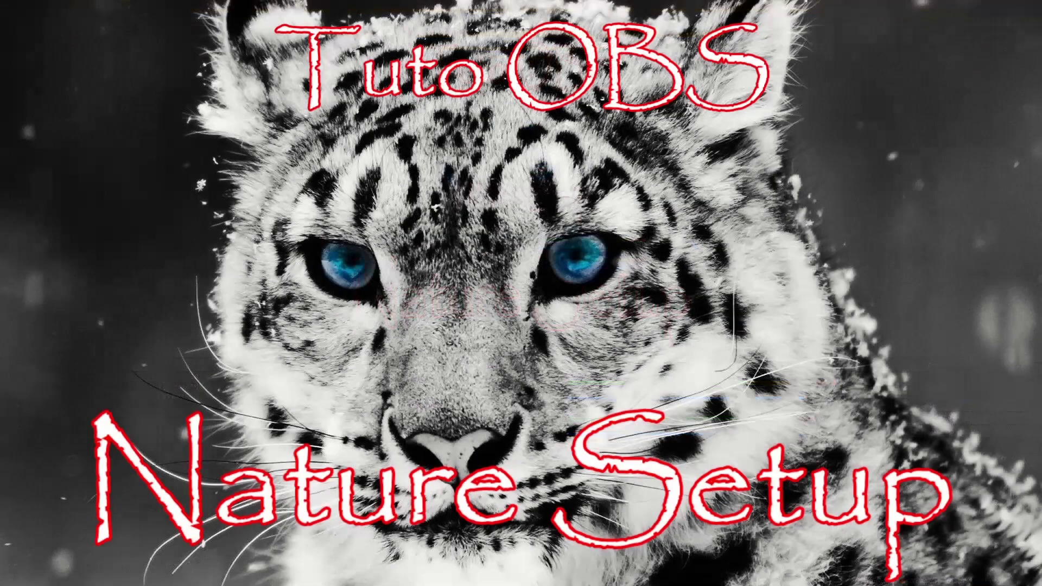